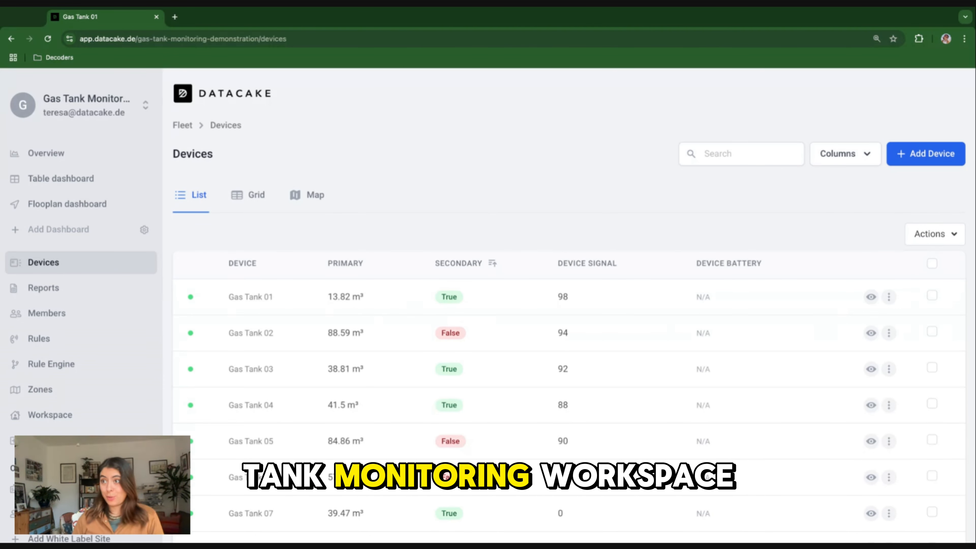
# Open the Gas Tank 01 device from the devices list and review its dashboard.
pyautogui.scroll(-5, 390, 214)
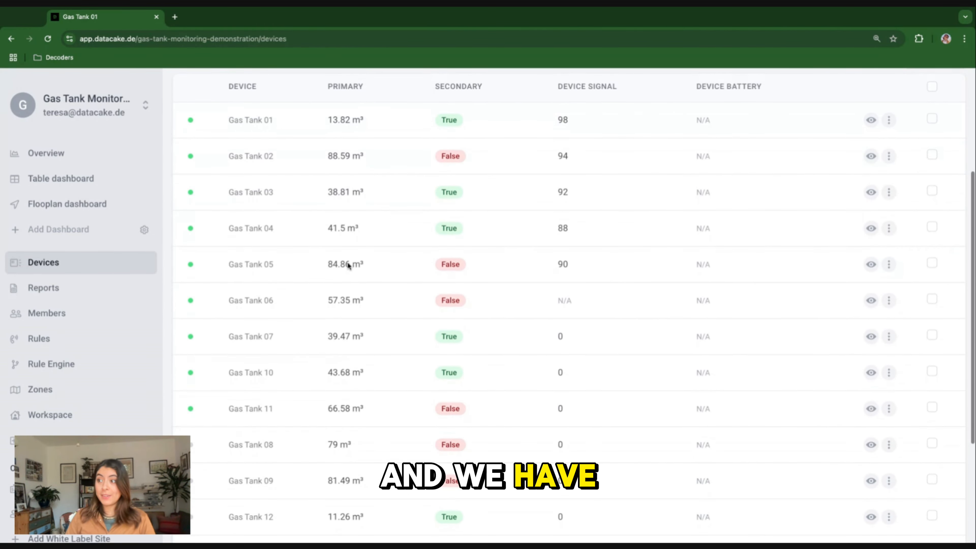
pyautogui.scroll(-3, 301, 358)
pyautogui.scroll(8, 303, 356)
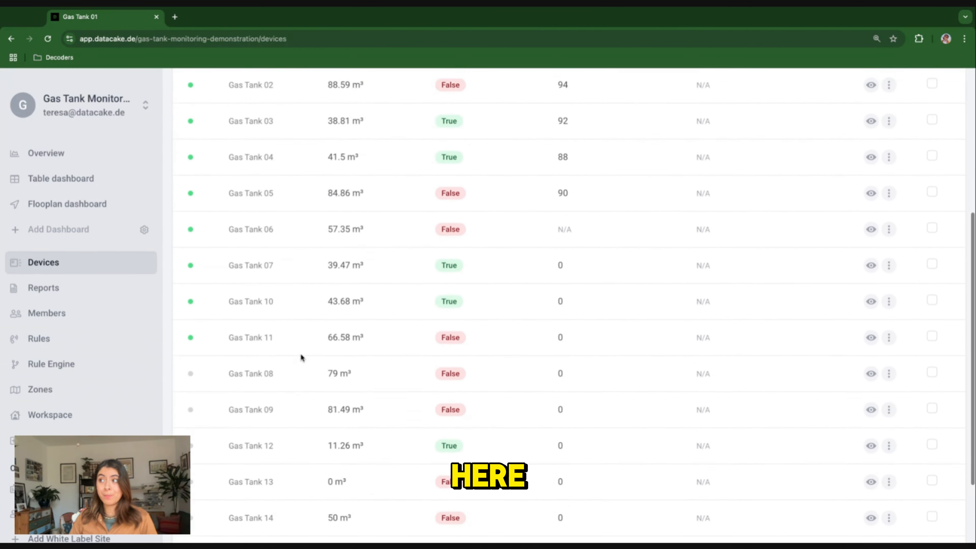
pyautogui.click(247, 198)
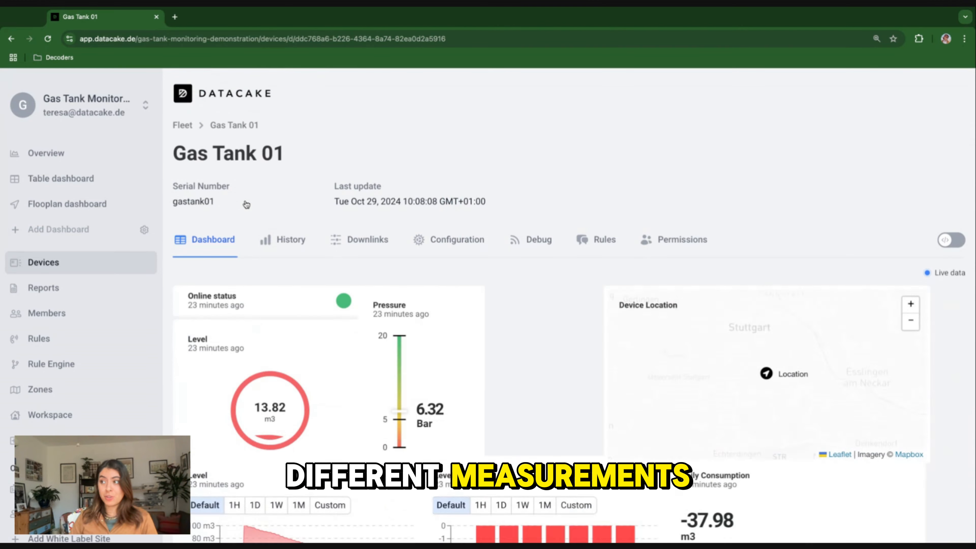
pyautogui.scroll(-3, 384, 344)
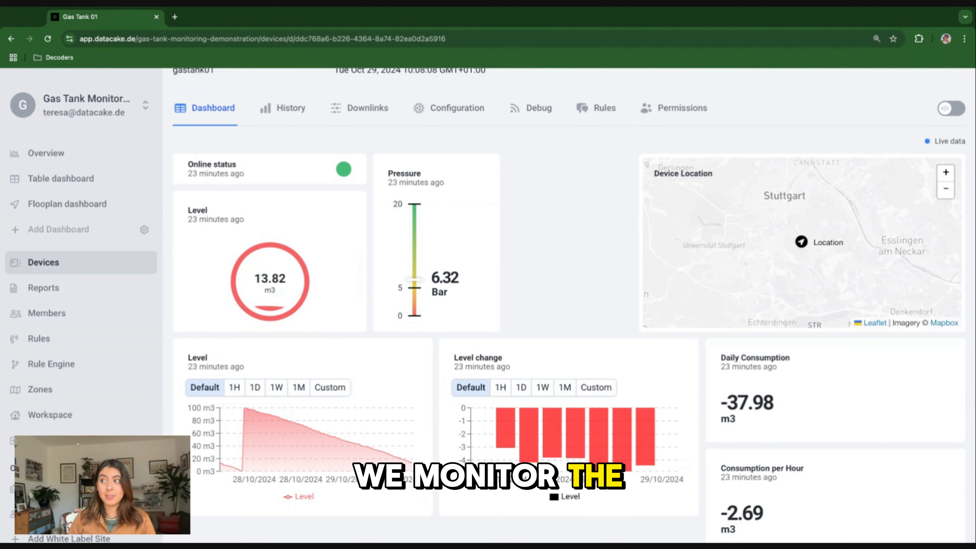
pyautogui.scroll(1, 453, 203)
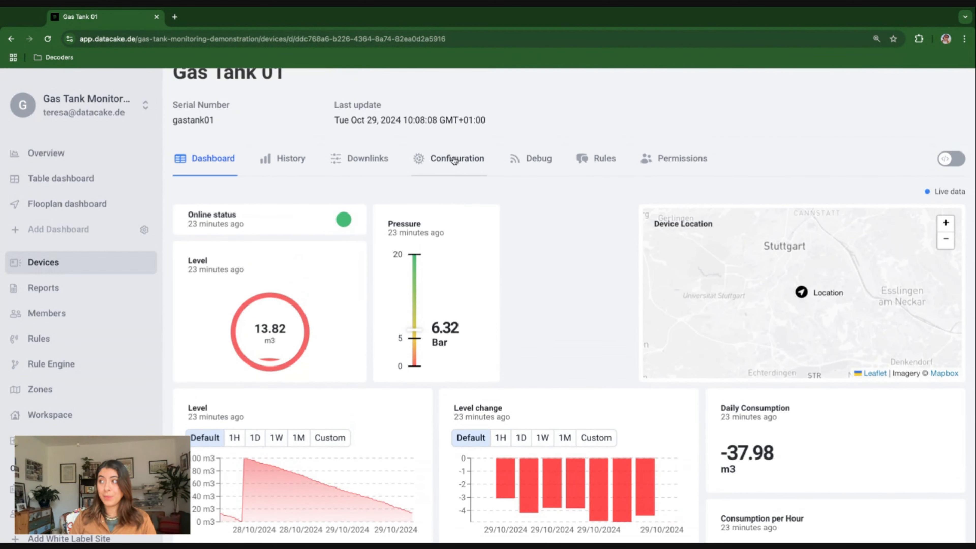
# Open the Gas Tank 01 configuration and examine its Fields and Suggested Fields tables for Boolean fields.
pyautogui.click(454, 160)
pyautogui.scroll(-5, 402, 448)
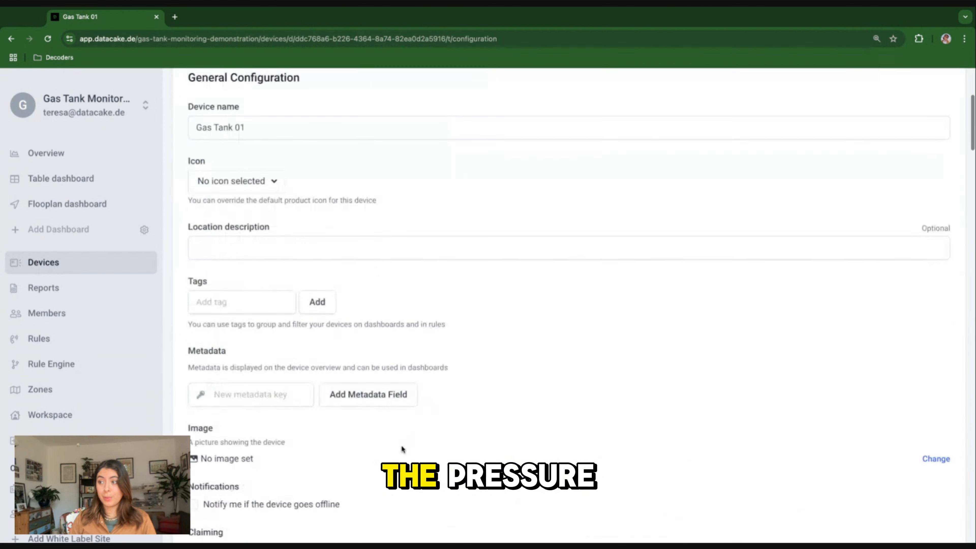
pyautogui.scroll(-10, 293, 348)
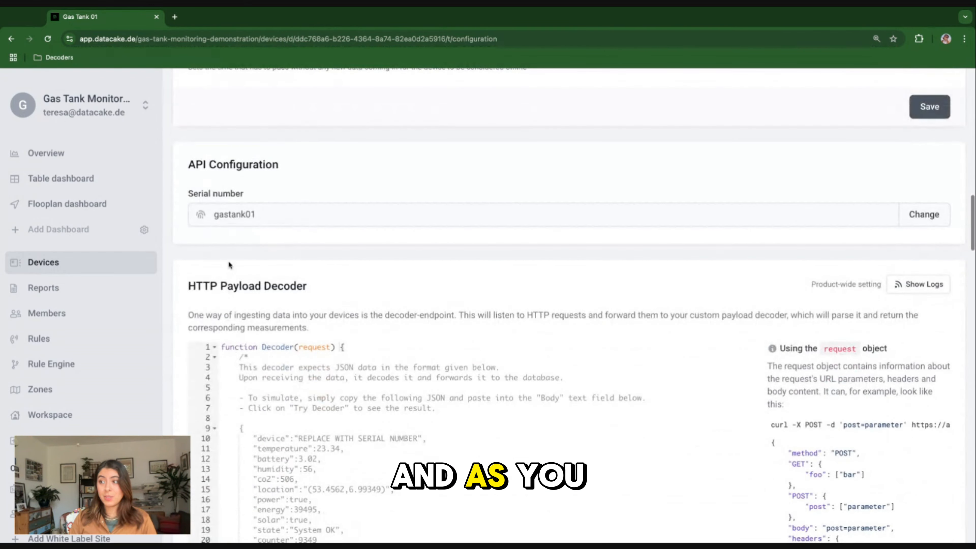
pyautogui.scroll(-8, 228, 261)
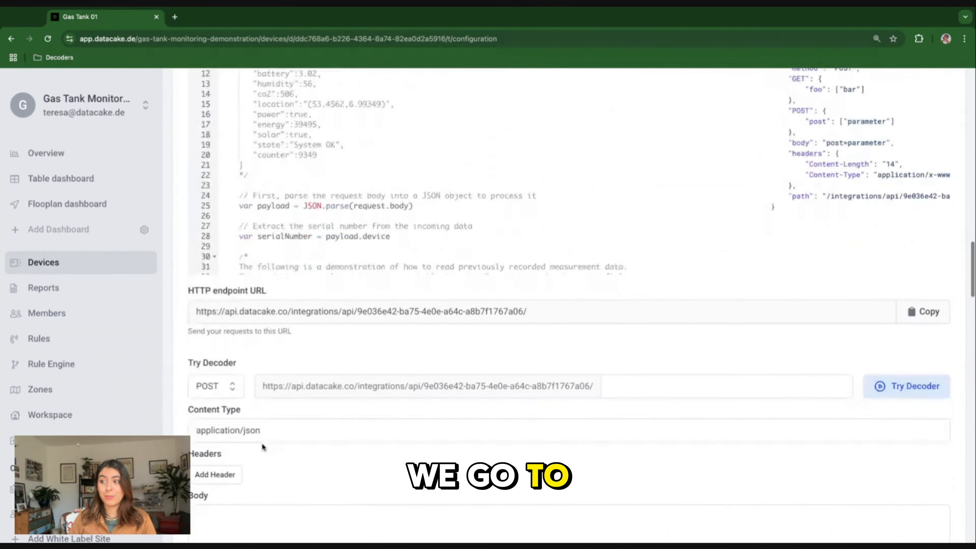
pyautogui.scroll(-16, 262, 443)
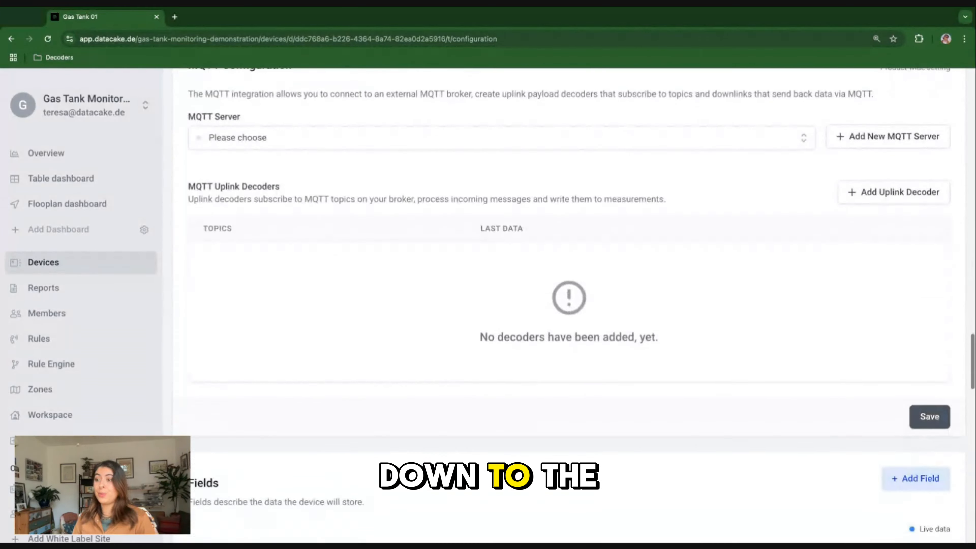
pyautogui.scroll(-8, 568, 307)
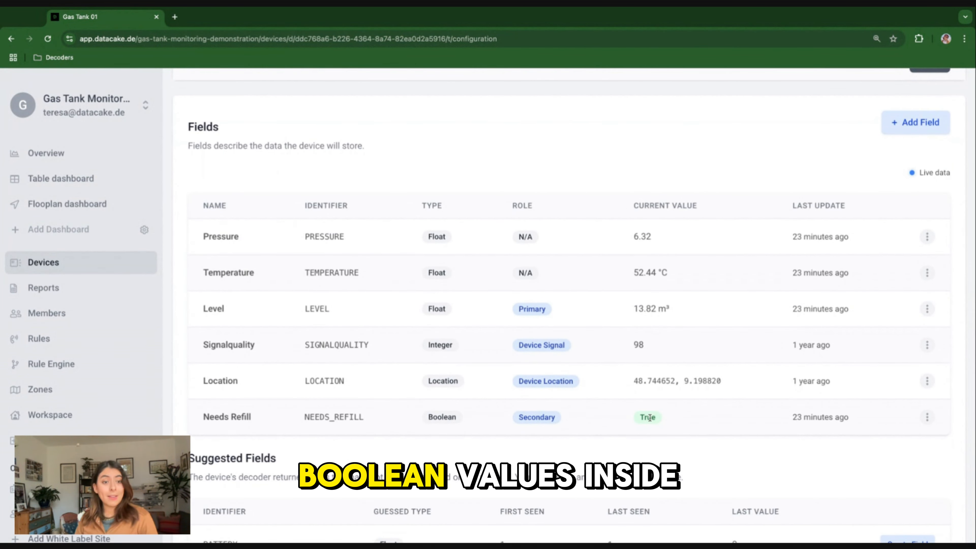
pyautogui.scroll(-1, 503, 366)
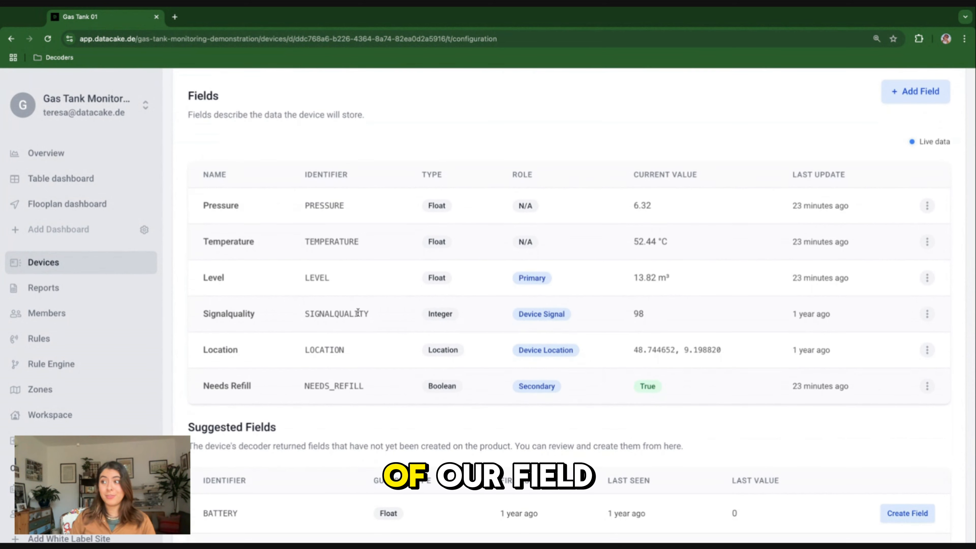
pyautogui.scroll(-1, 358, 313)
pyautogui.scroll(1, 358, 313)
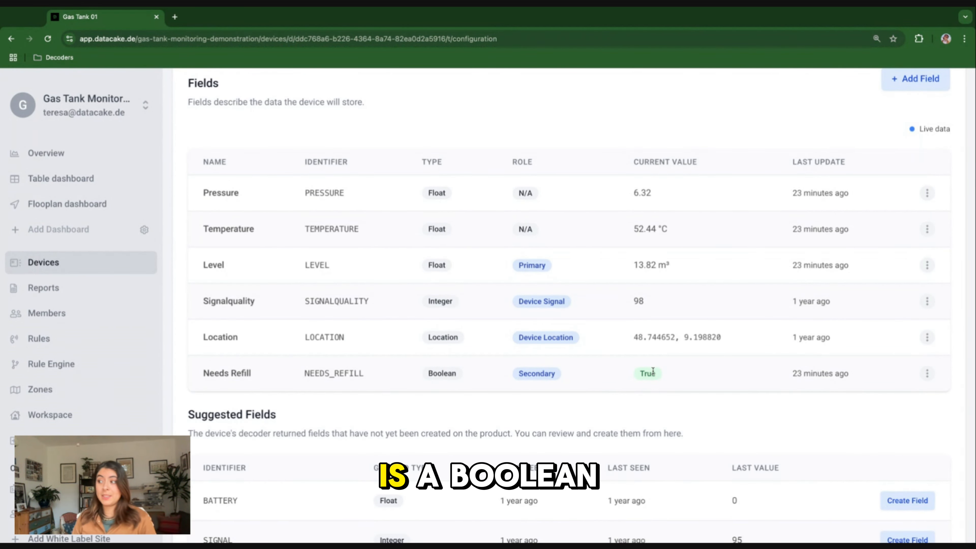
pyautogui.scroll(-4, 653, 371)
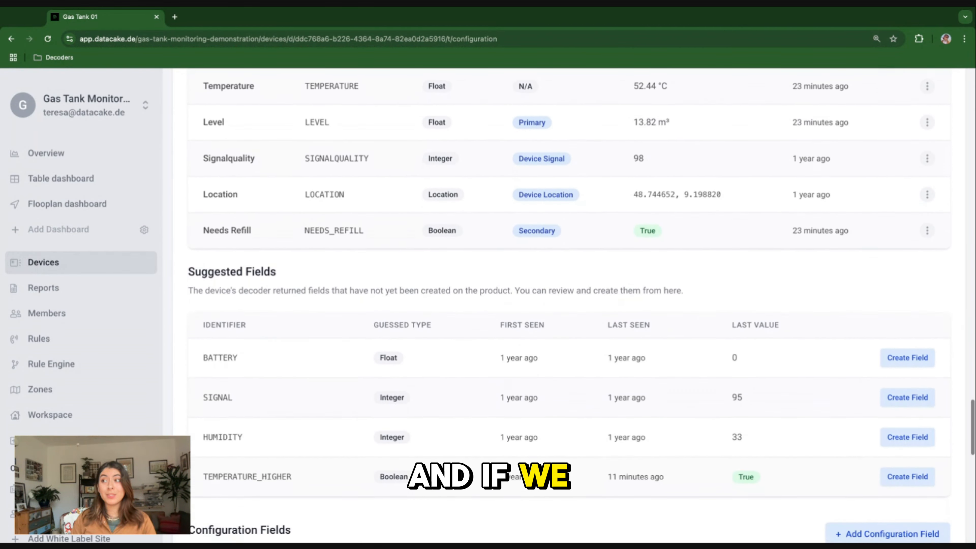
pyautogui.scroll(-1, 653, 370)
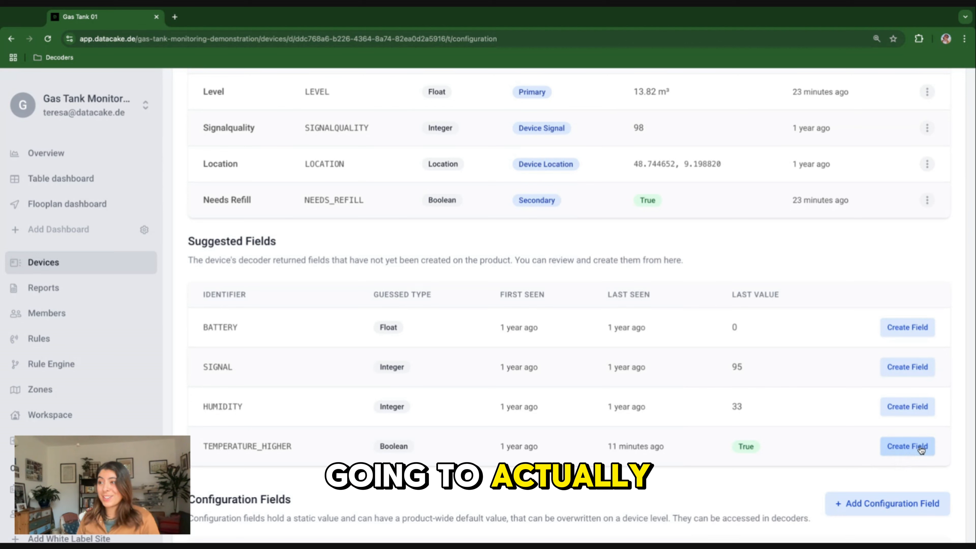
# Create the Boolean field Temperature Higher from the suggested TEMPERATURE_HIGHER entry, leaving the unit empty and the role as None.
pyautogui.click(907, 446)
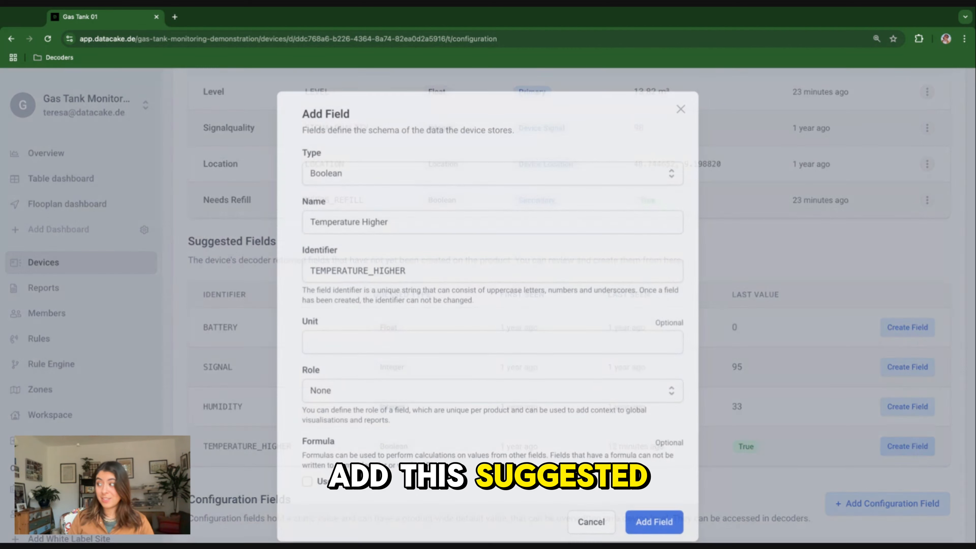
pyautogui.click(346, 341)
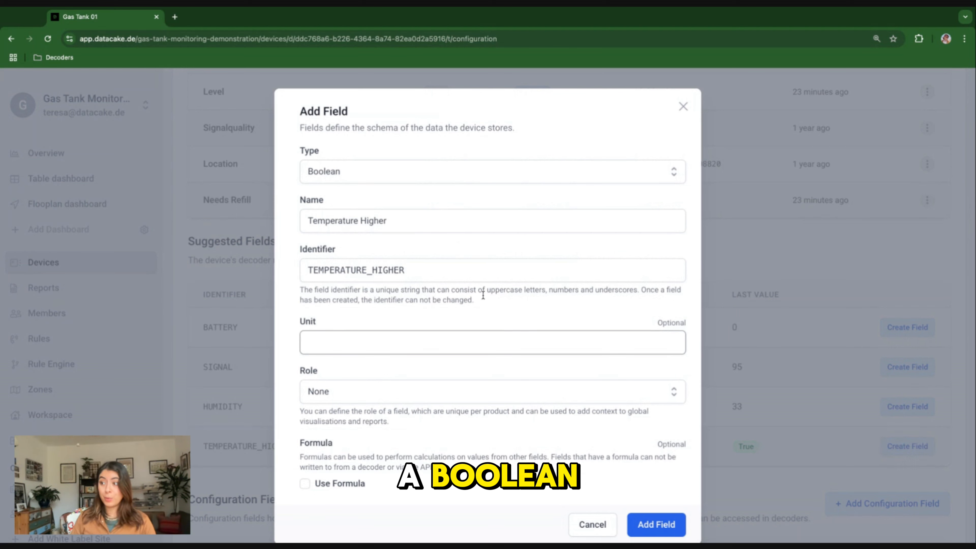
pyautogui.click(654, 524)
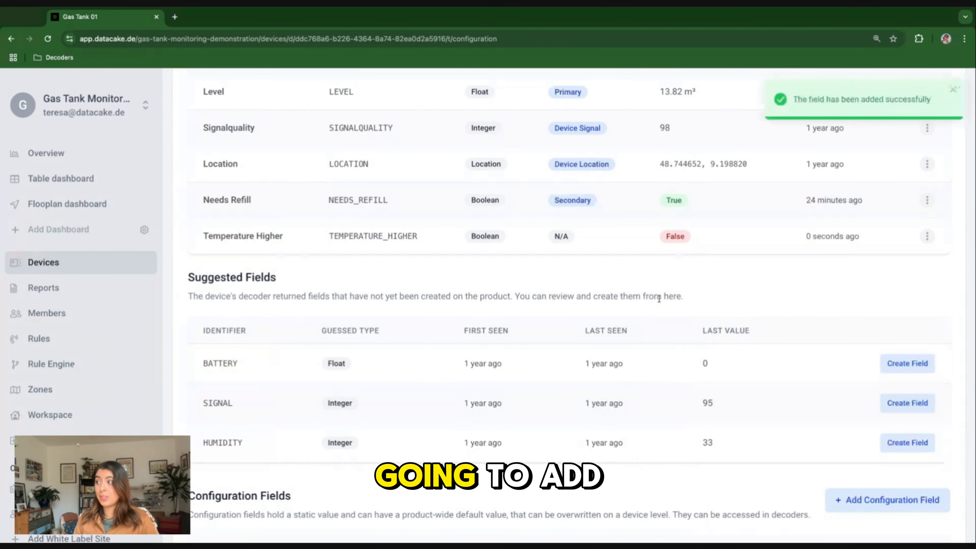
# Return to the Gas Tank 01 dashboard and switch on its edit mode.
pyautogui.scroll(3, 659, 299)
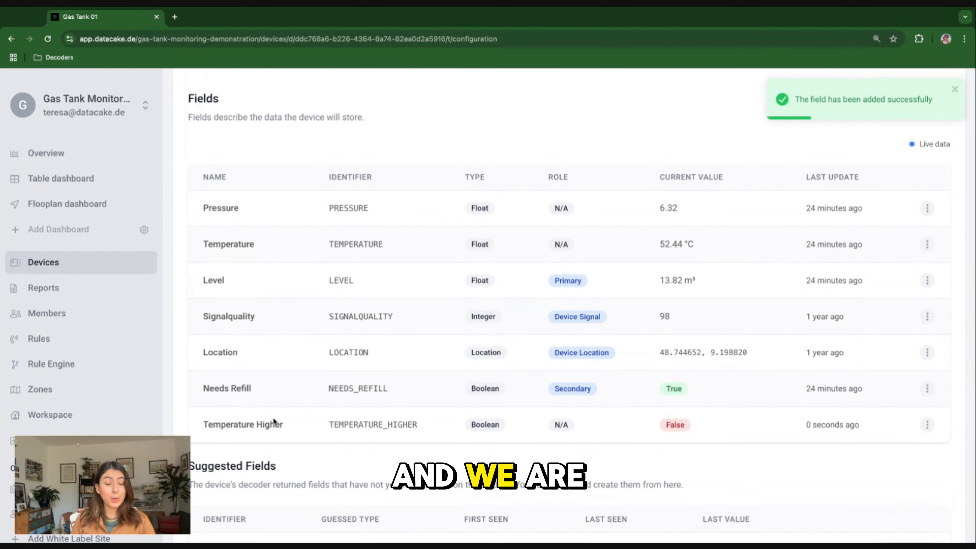
pyautogui.scroll(8, 569, 303)
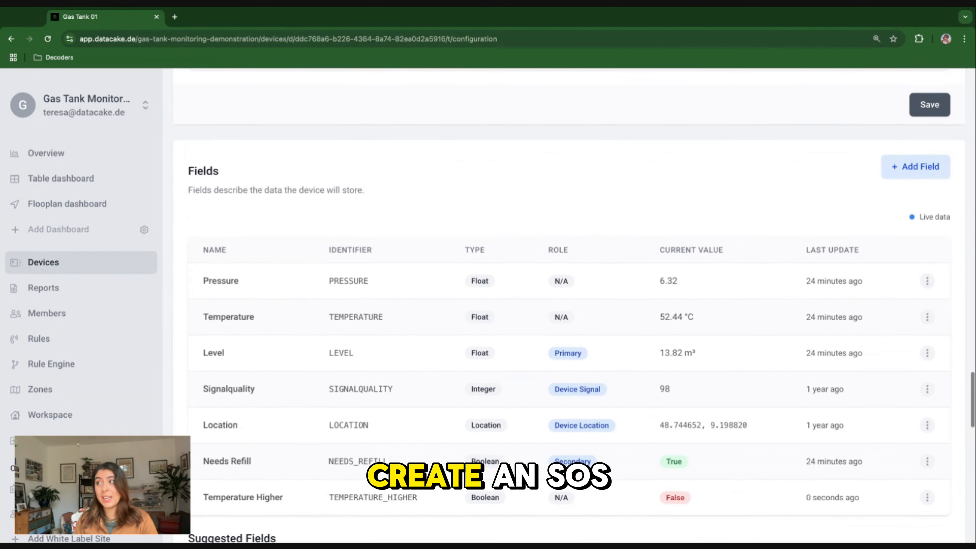
pyautogui.scroll(20, 569, 303)
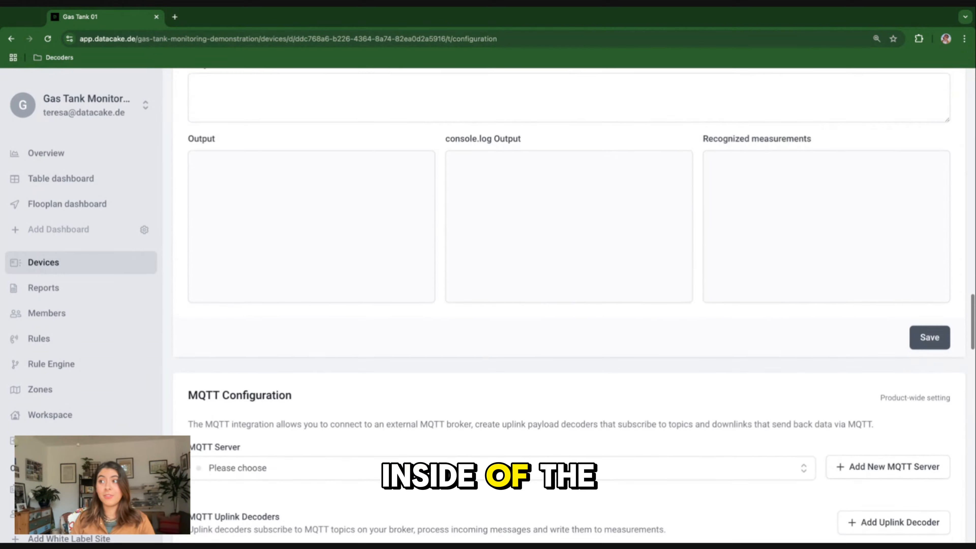
pyautogui.scroll(20, 256, 237)
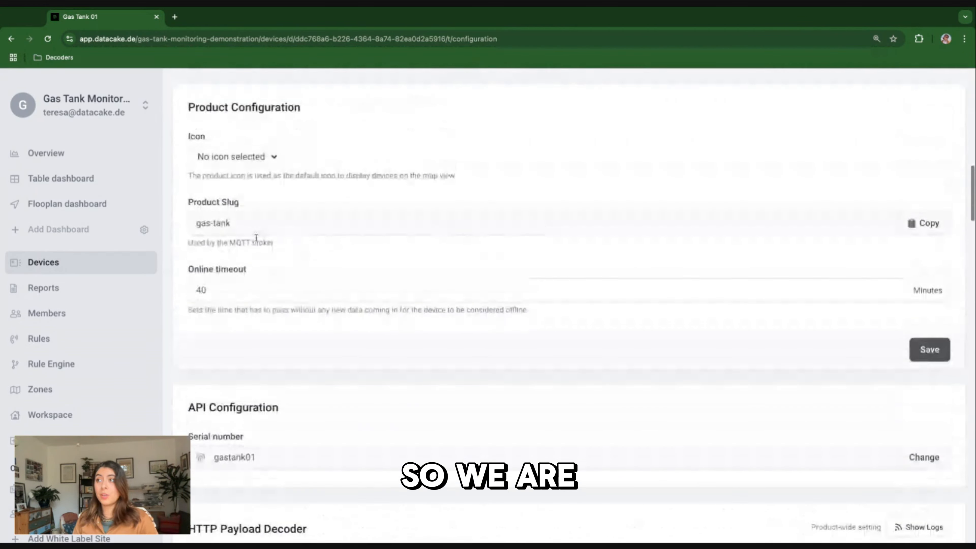
pyautogui.scroll(1, 256, 238)
pyautogui.click(215, 239)
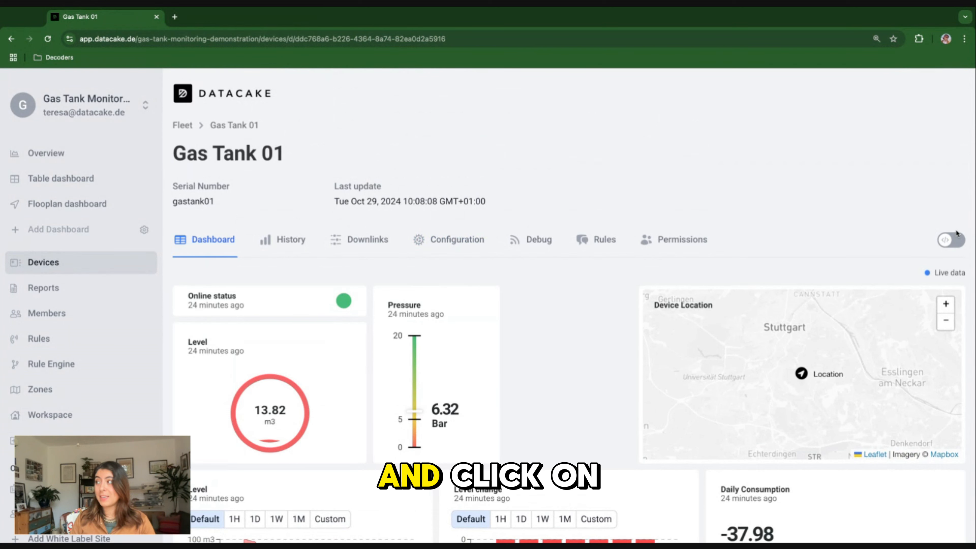
pyautogui.click(955, 238)
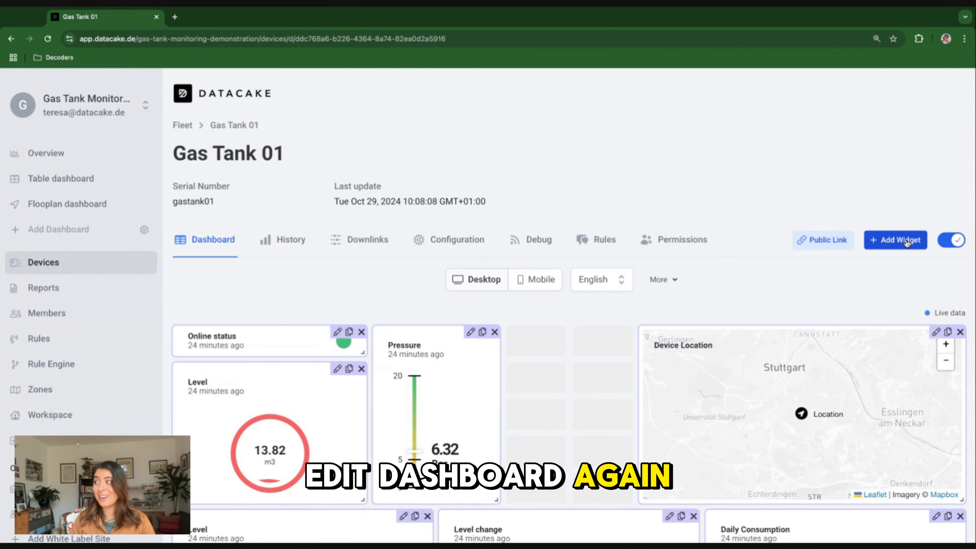
# Add a new SOS widget to the device dashboard.
pyautogui.click(906, 242)
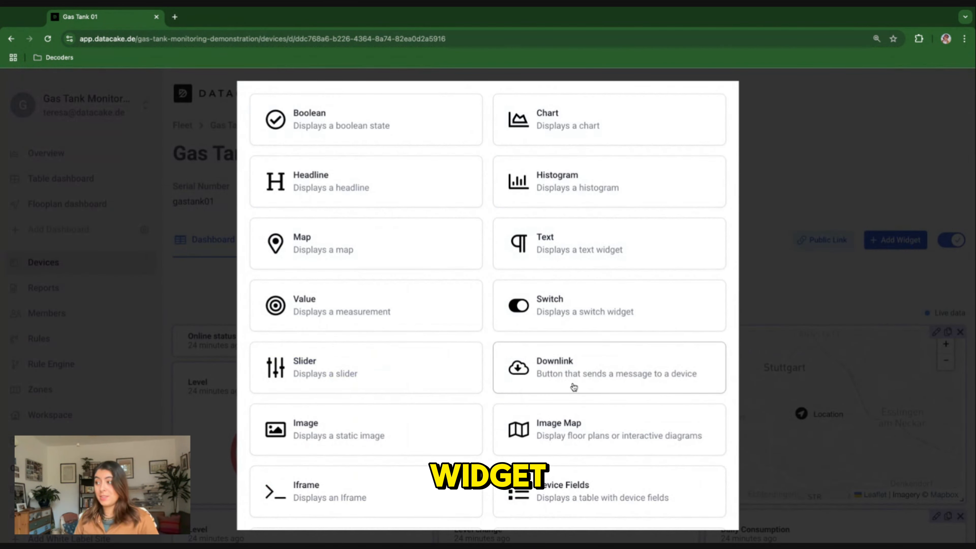
pyautogui.scroll(-3, 573, 387)
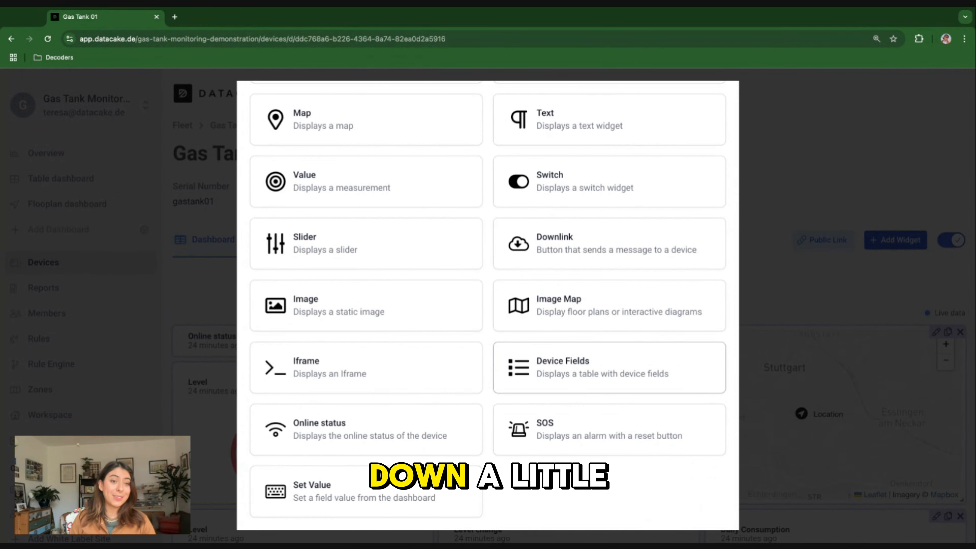
pyautogui.click(568, 438)
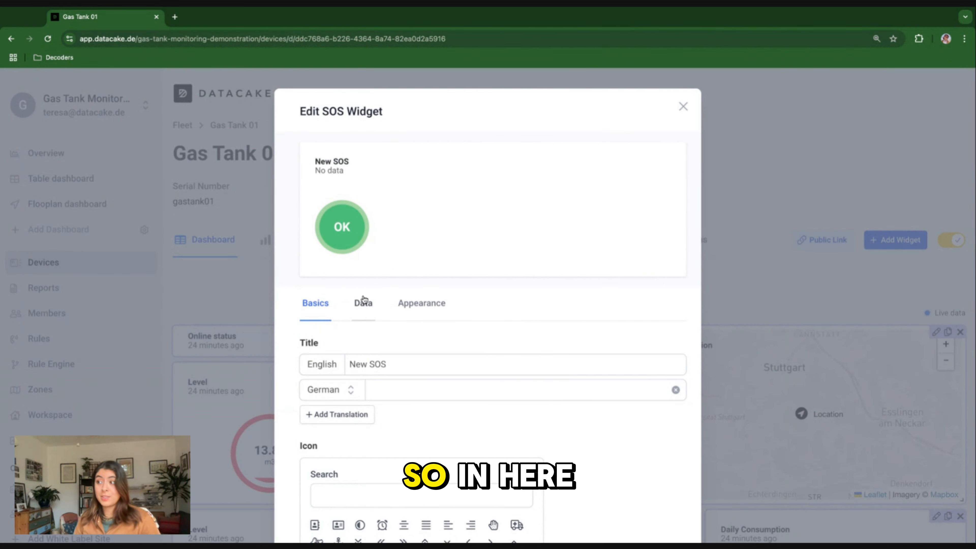
# Set the SOS widget's English title to "Temperature SOS".
pyautogui.doubleClick(358, 364)
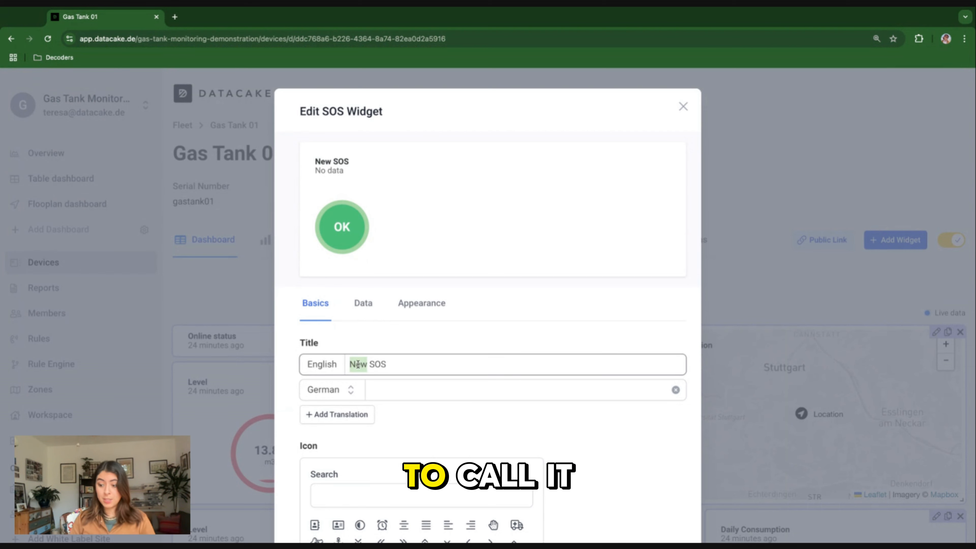
pyautogui.write('Temper')
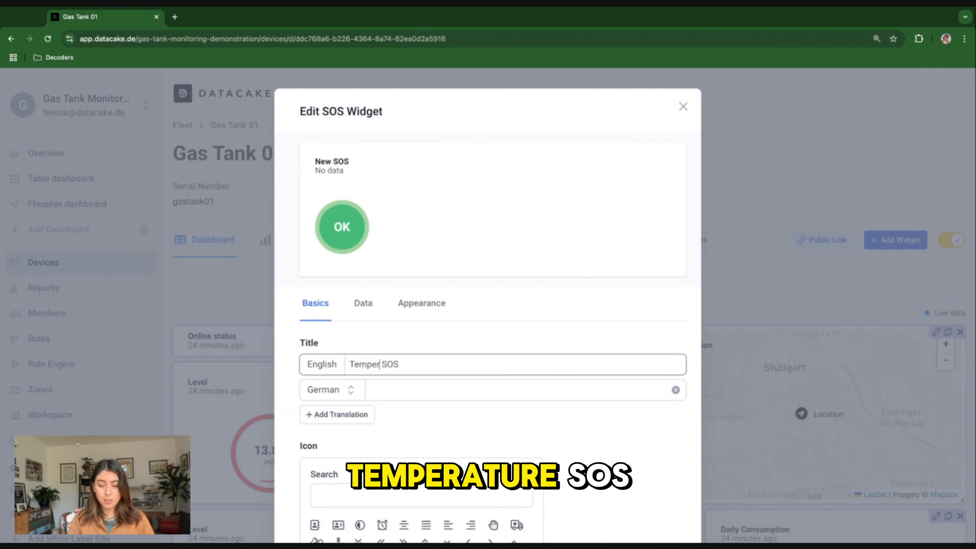
pyautogui.write('ature')
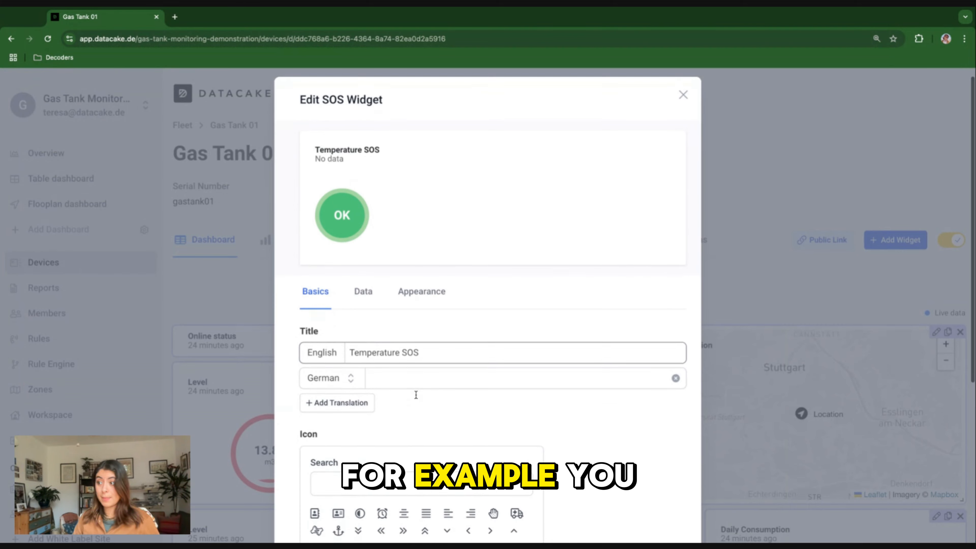
# Search the widget icons for "aler", try the warning triangle as the SOS widget's icon, and remove it again.
pyautogui.scroll(-2, 415, 395)
pyautogui.scroll(-5, 296, 365)
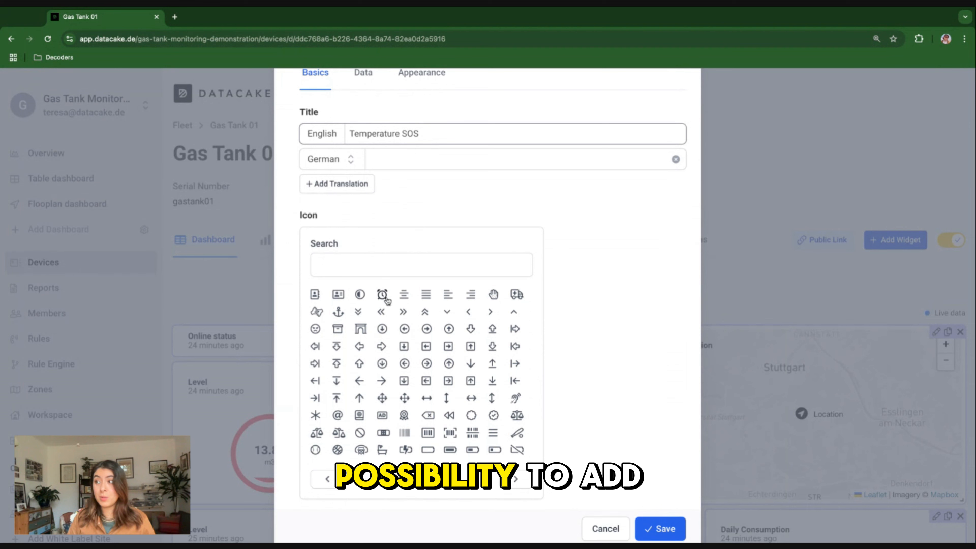
pyautogui.click(355, 261)
pyautogui.write('aler')
pyautogui.click(405, 424)
pyautogui.scroll(3, 365, 269)
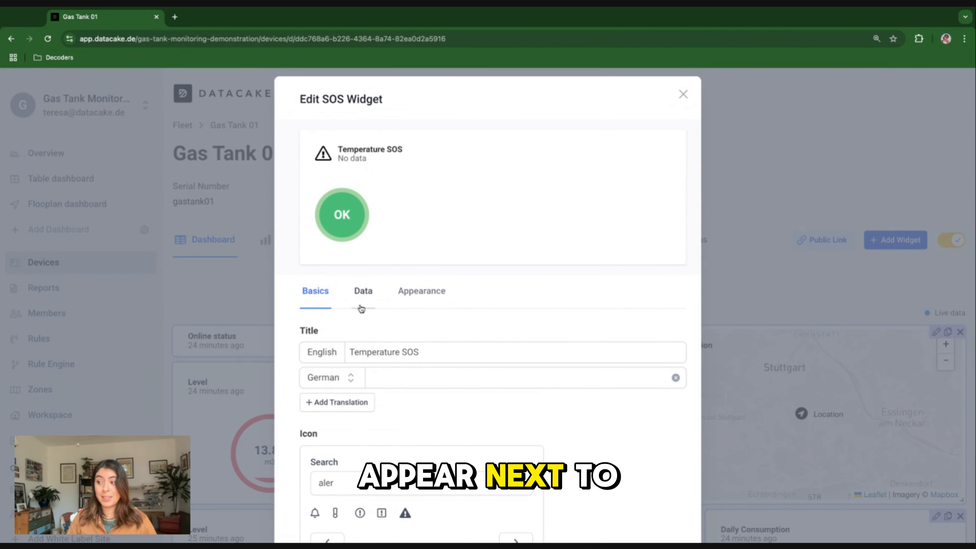
pyautogui.scroll(-3, 359, 310)
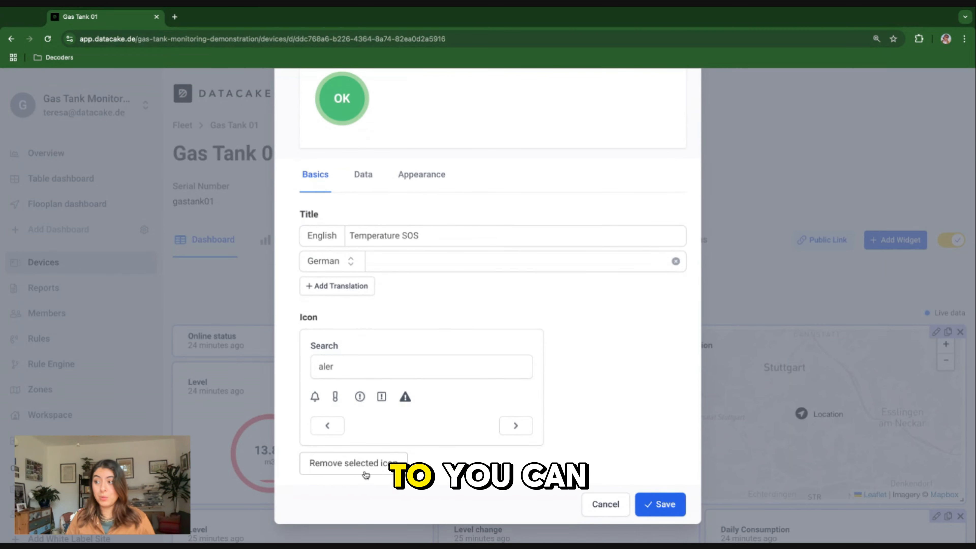
# Set the SOS widget's data field to Temperature Higher.
pyautogui.scroll(3, 384, 431)
pyautogui.click(363, 304)
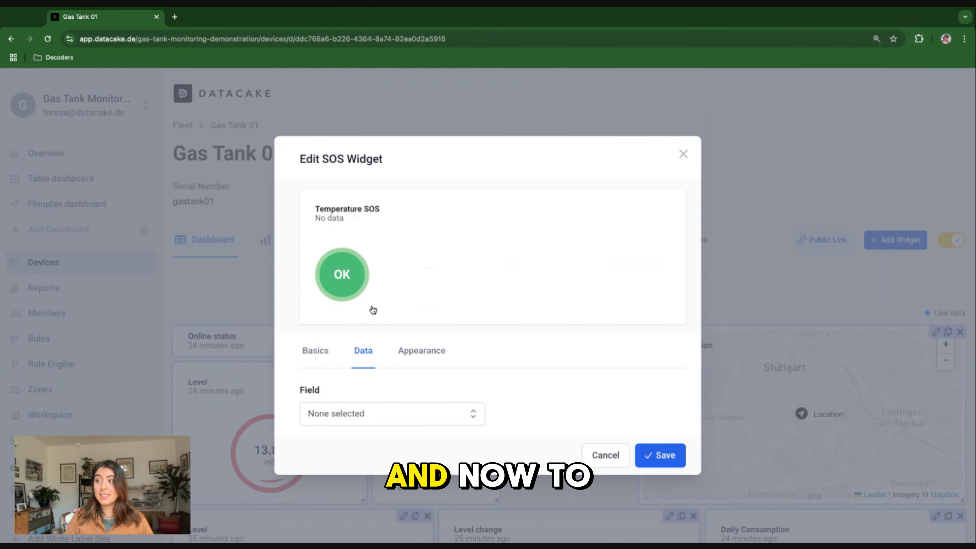
pyautogui.click(385, 416)
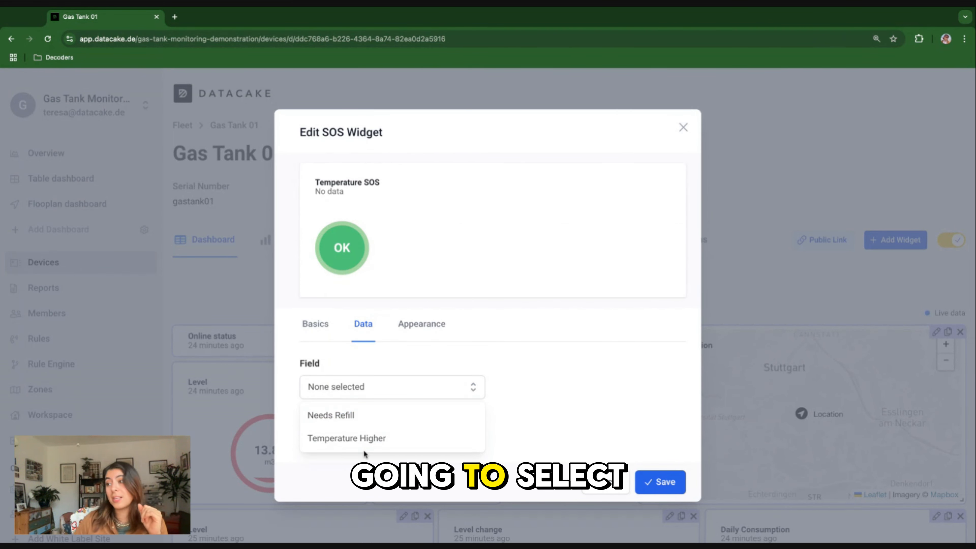
pyautogui.click(377, 445)
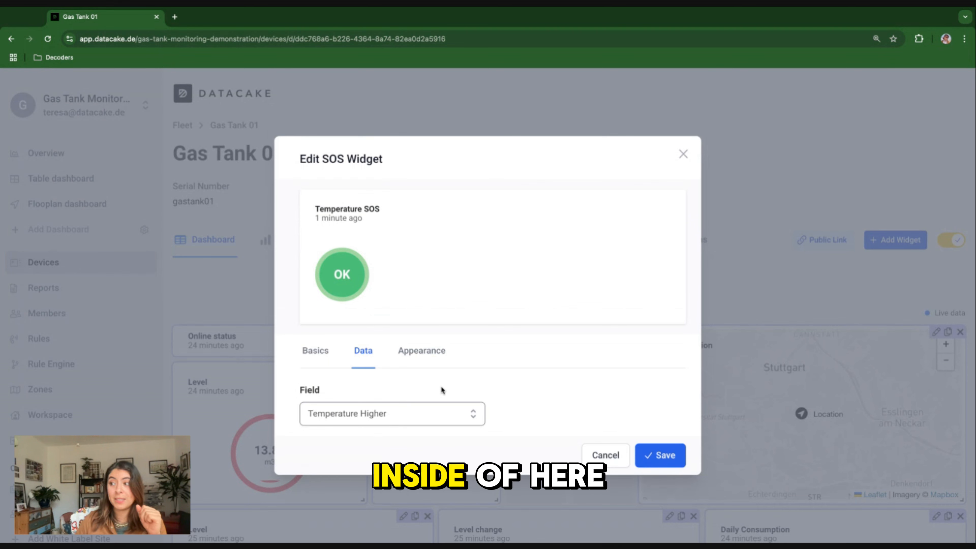
# Enable the SOS widget's appearance option that colours the widget based on its state.
pyautogui.click(429, 355)
pyautogui.scroll(-2, 428, 356)
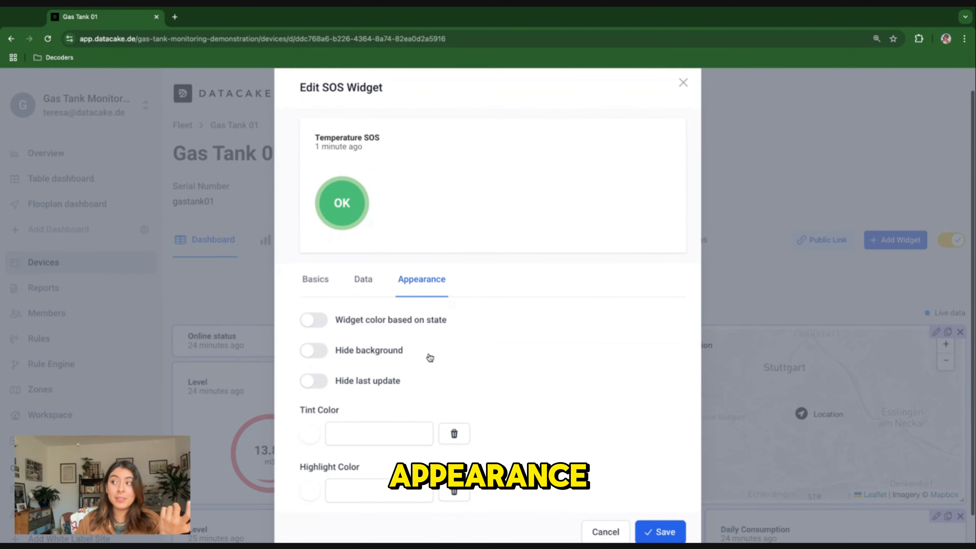
pyautogui.click(328, 310)
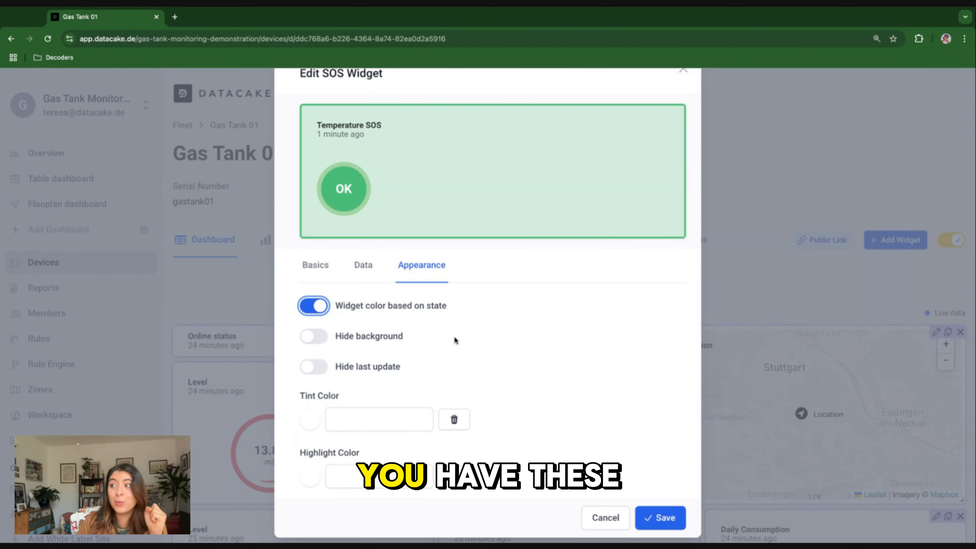
pyautogui.scroll(1, 463, 338)
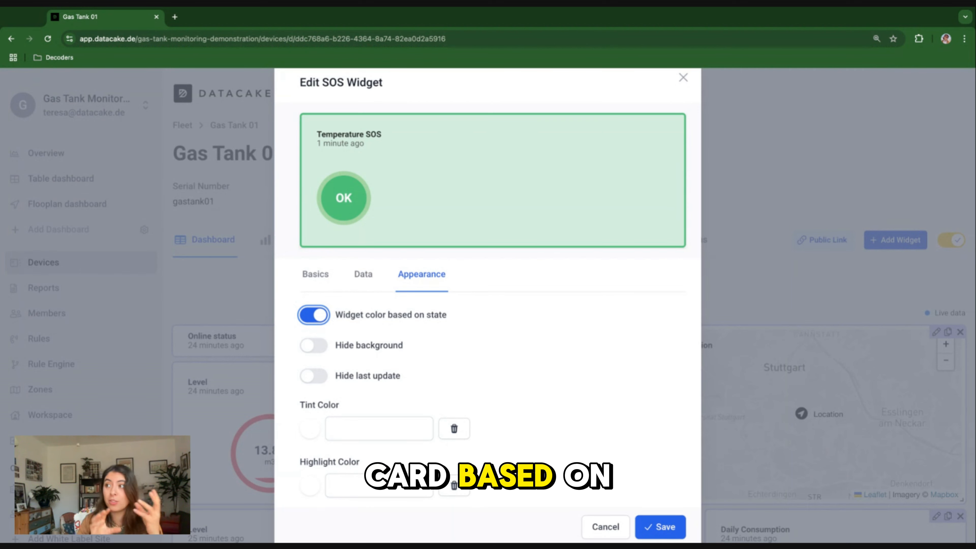
pyautogui.scroll(-2, 362, 344)
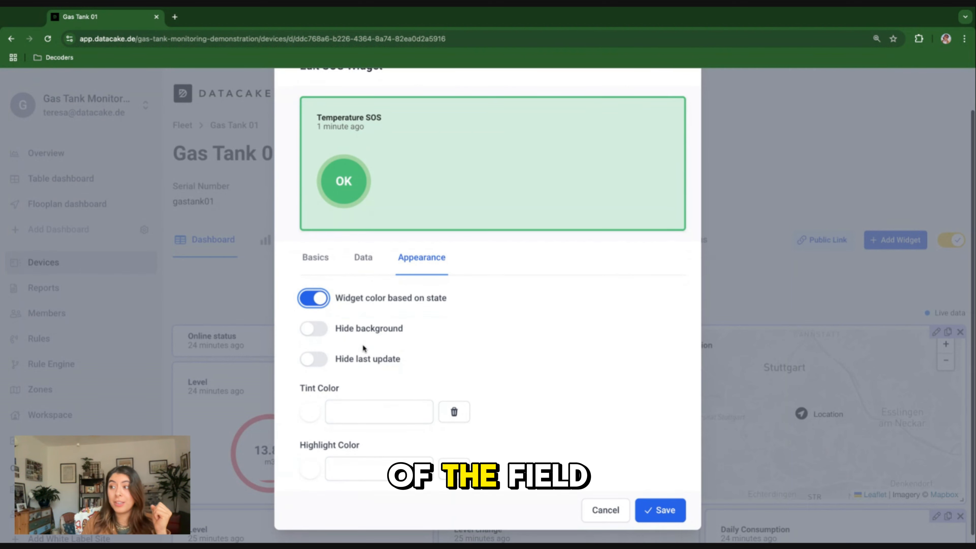
# Try the options that hide the SOS widget's background and last update, and switch both back off.
pyautogui.click(315, 322)
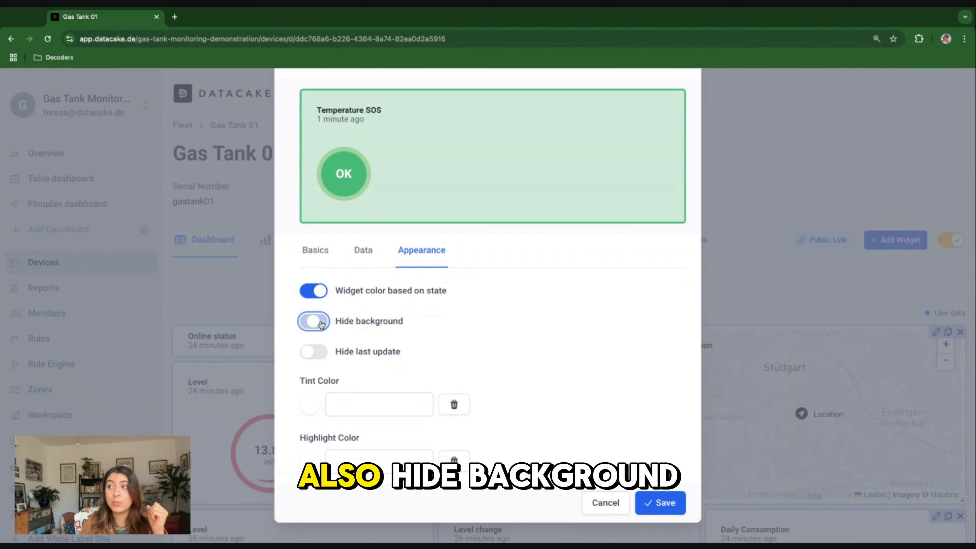
pyautogui.click(317, 325)
pyautogui.click(319, 358)
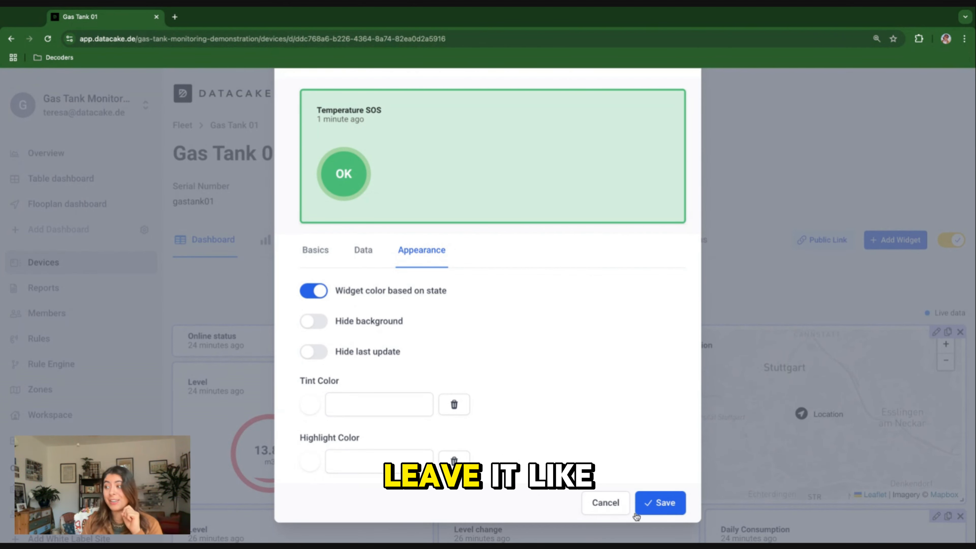
# Save the SOS widget and enlarge it to the height of the neighbouring Pressure widget, finishing dashboard editing.
pyautogui.click(661, 504)
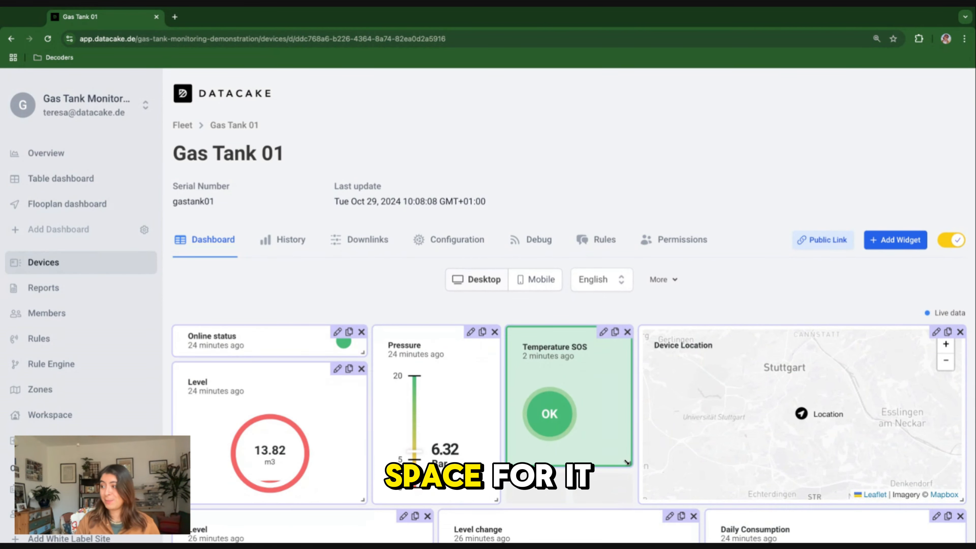
pyautogui.moveTo(629, 463)
pyautogui.mouseDown()
pyautogui.moveTo(625, 487)
pyautogui.moveTo(629, 467)
pyautogui.mouseUp()
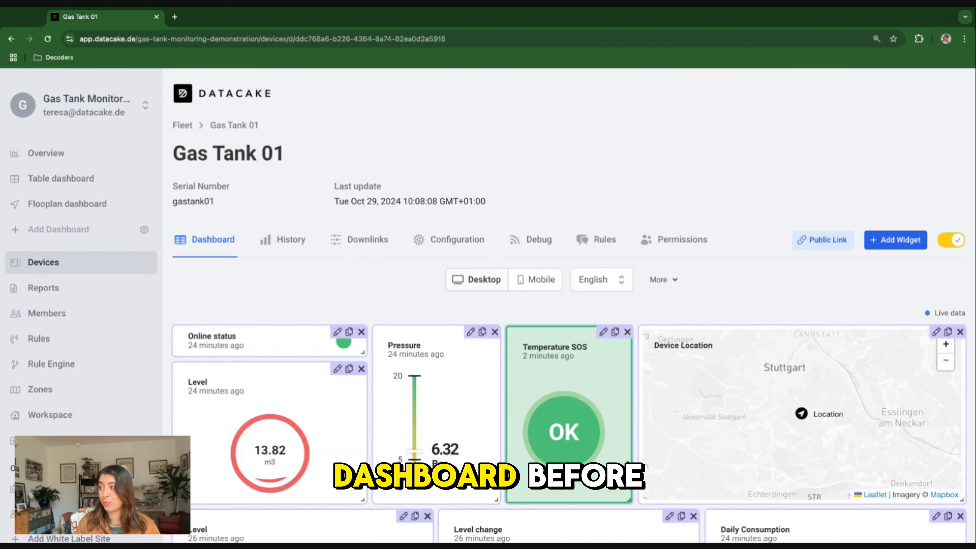
pyautogui.click(959, 247)
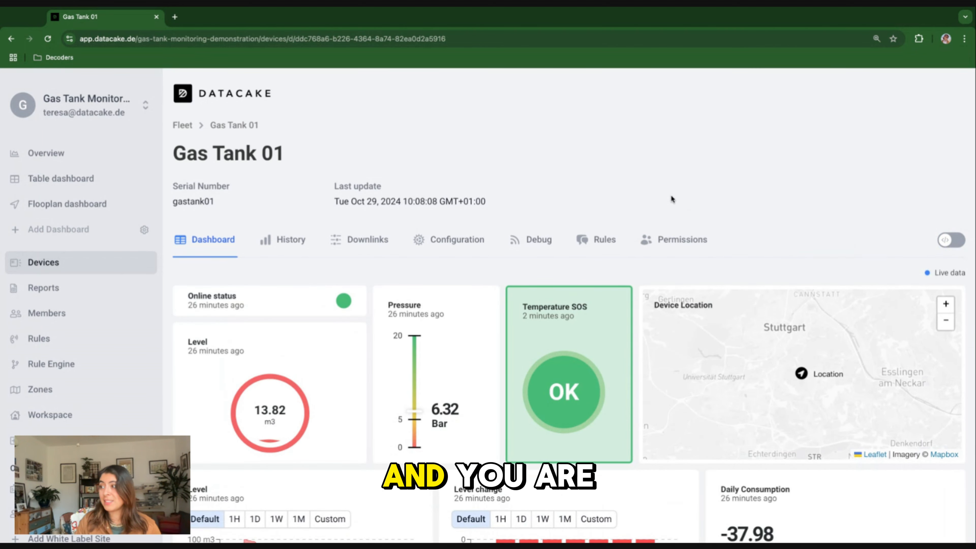
# Set the value of the Temperature Higher field to true in the device's configuration.
pyautogui.scroll(-2, 671, 195)
pyautogui.scroll(-3, 560, 303)
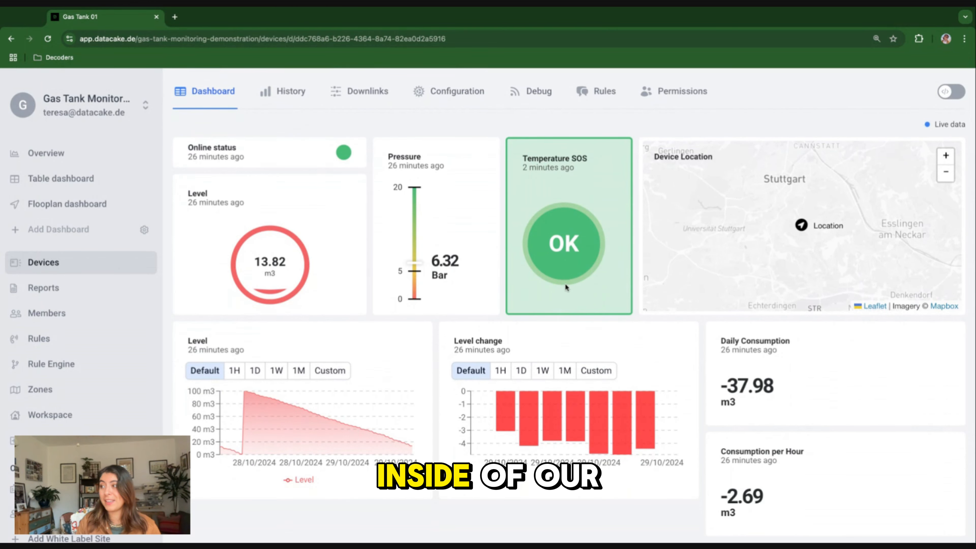
pyautogui.scroll(1, 565, 283)
pyautogui.scroll(3, 565, 262)
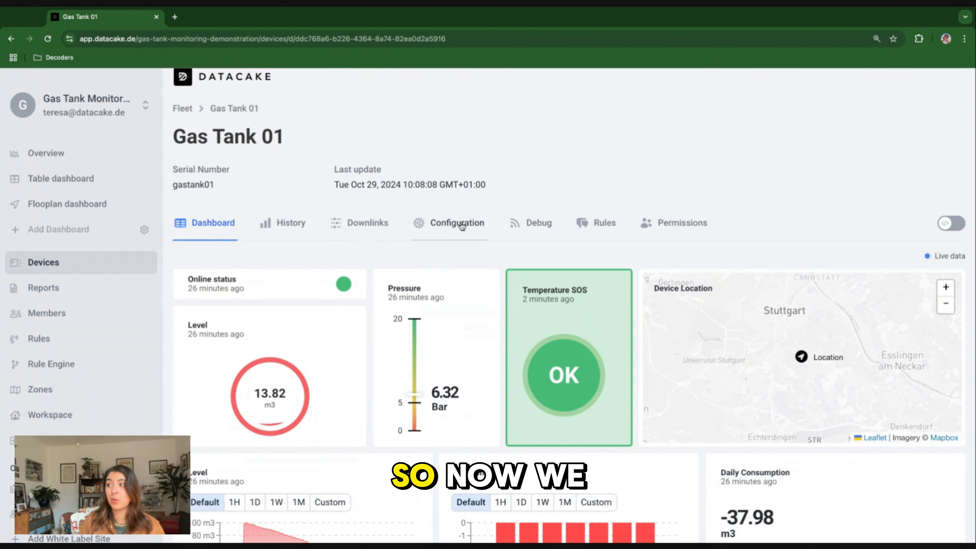
pyautogui.click(463, 226)
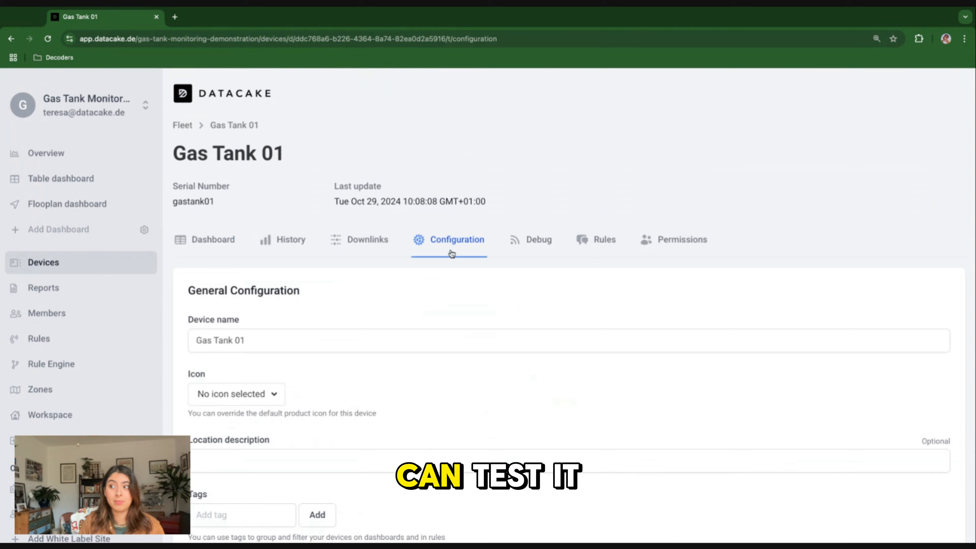
pyautogui.scroll(-10, 434, 332)
pyautogui.scroll(-13, 434, 331)
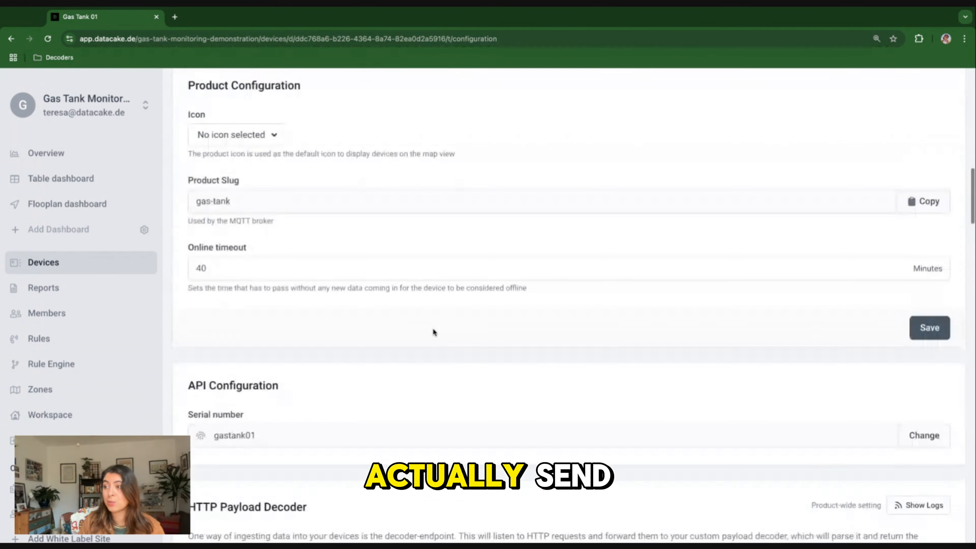
pyautogui.scroll(-20, 418, 303)
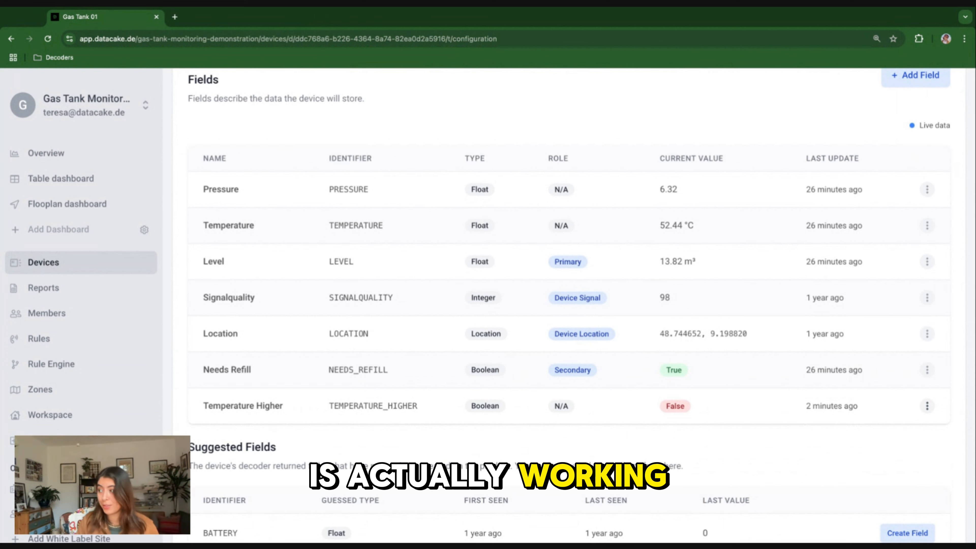
pyautogui.click(927, 406)
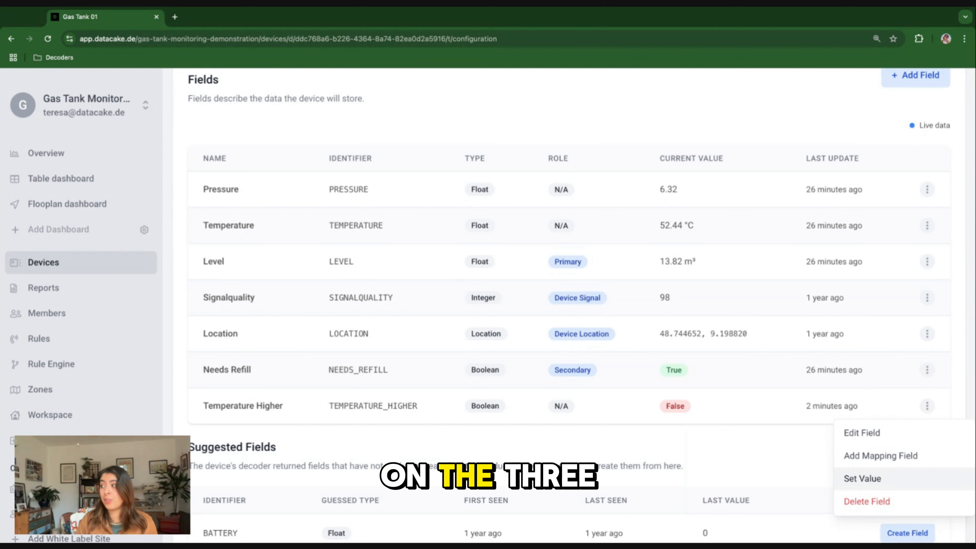
pyautogui.click(863, 478)
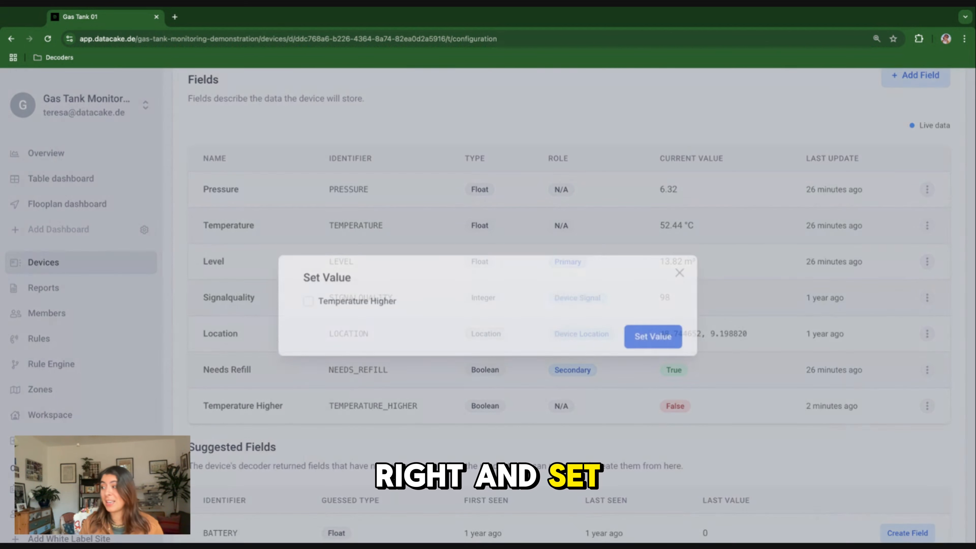
pyautogui.click(305, 301)
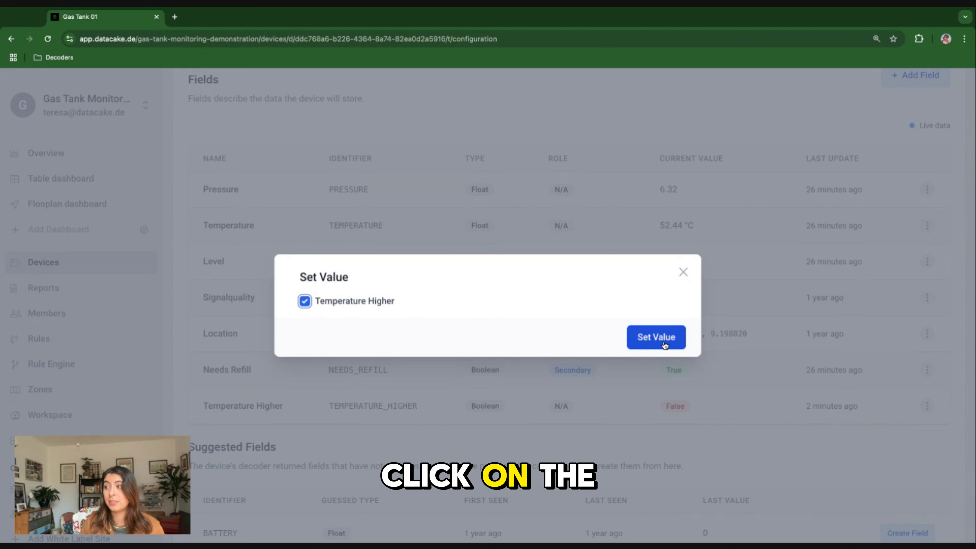
pyautogui.click(634, 341)
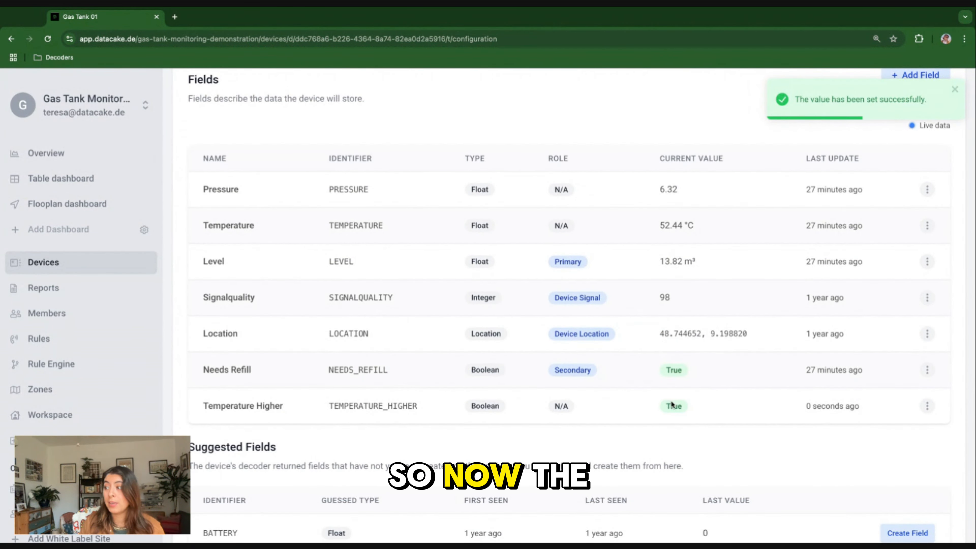
# Return to the device dashboard and clear the alarm on the Temperature SOS widget.
pyautogui.scroll(10, 297, 319)
pyautogui.scroll(10, 297, 319)
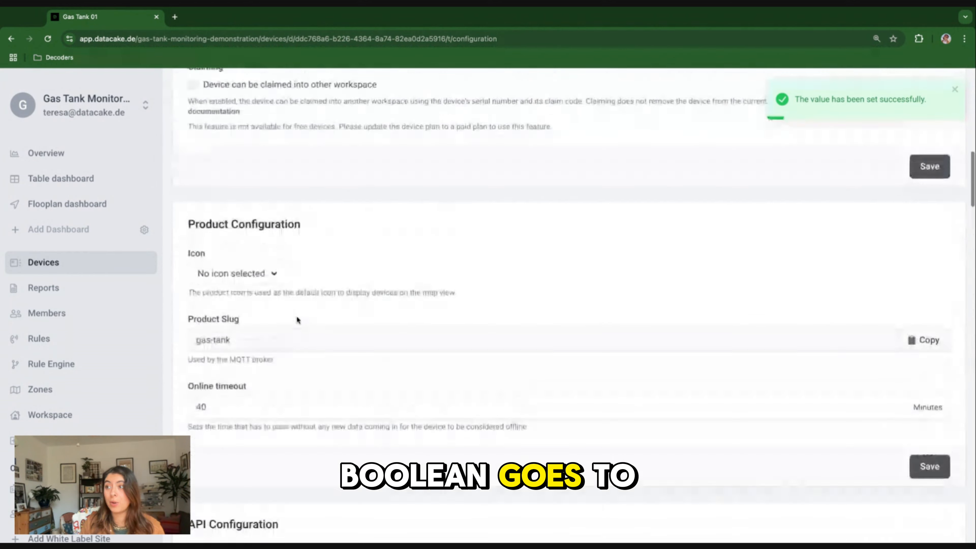
pyautogui.click(208, 240)
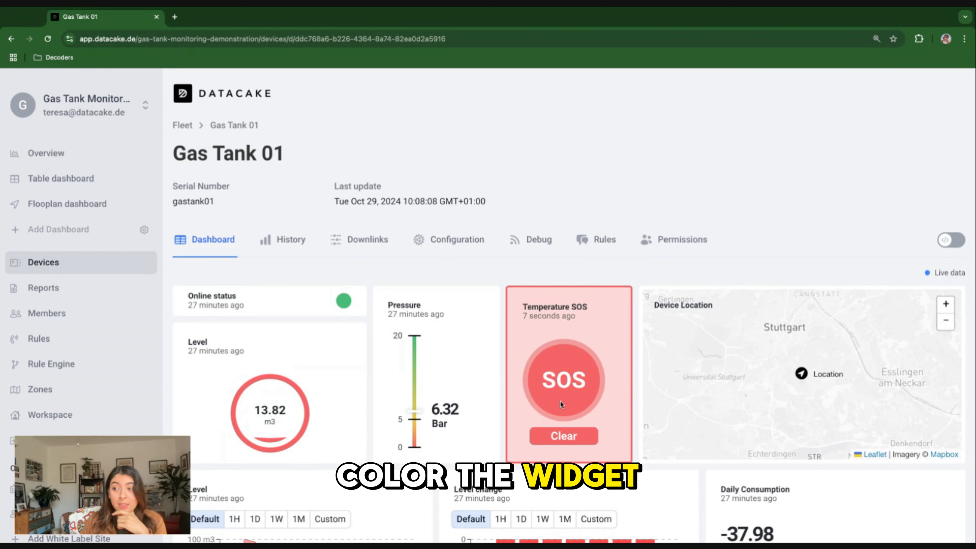
pyautogui.click(569, 442)
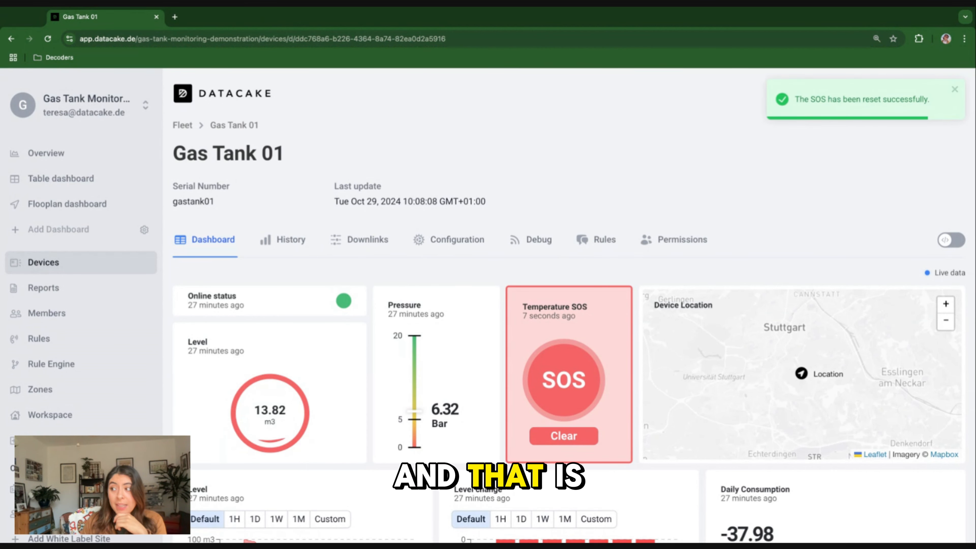